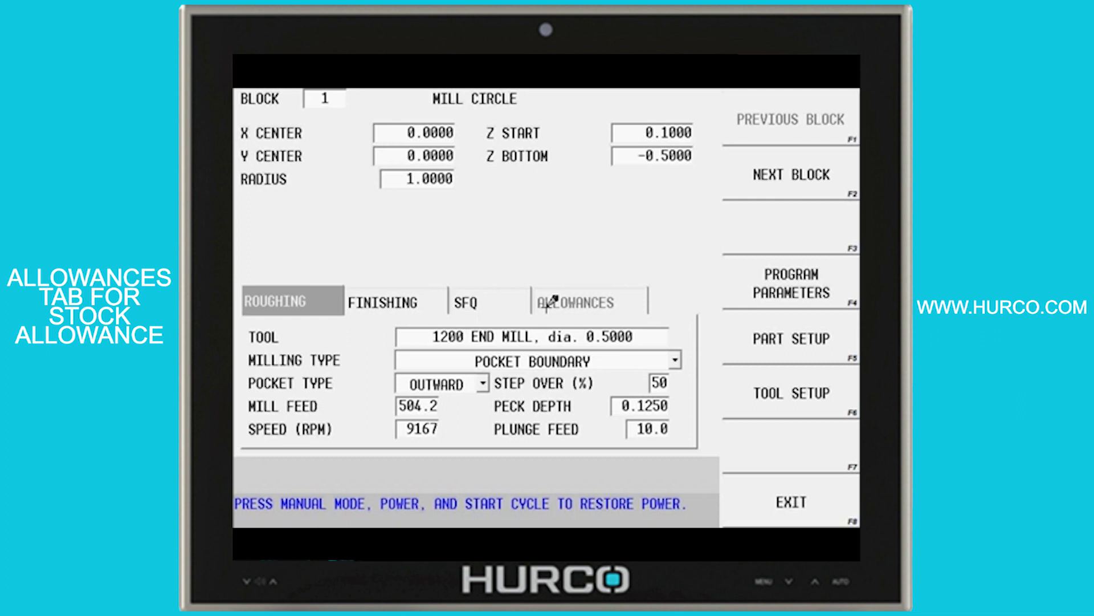
- Check block 1's roughing settings, then view its finishing pass: 1200 end mill, 504.2 feed, 9167 RPM
{"action": "left_click", "coordinate": [327, 291]}
{"action": "left_click", "coordinate": [404, 295]}
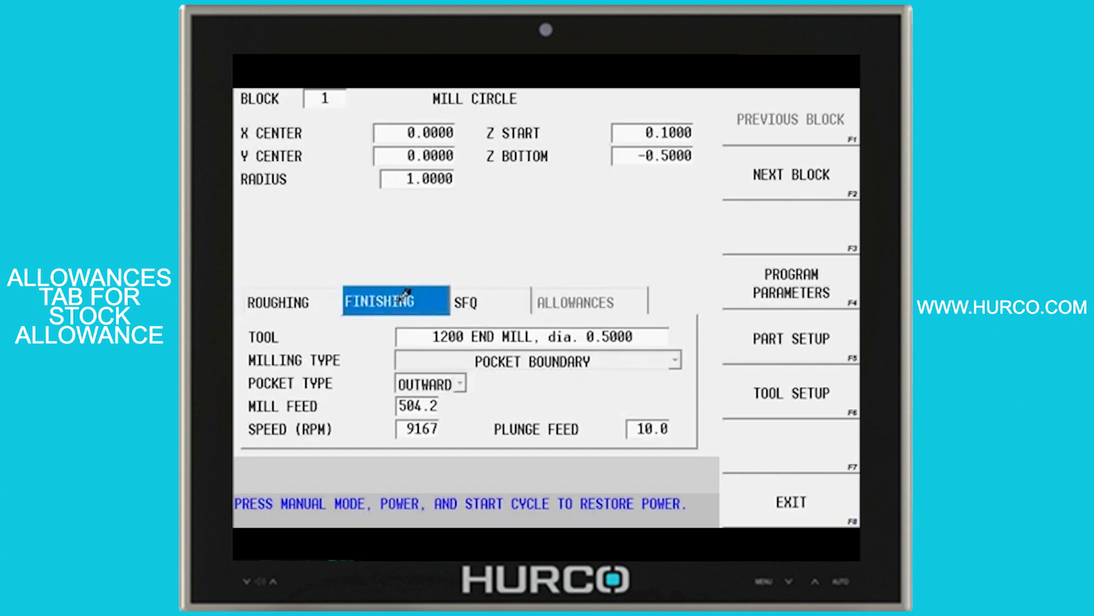
- In Milling 1 program parameters, review Finish XY 0.0079 and Finish Z 0.0039, then list stock allowance modes
{"action": "left_click", "coordinate": [787, 274]}
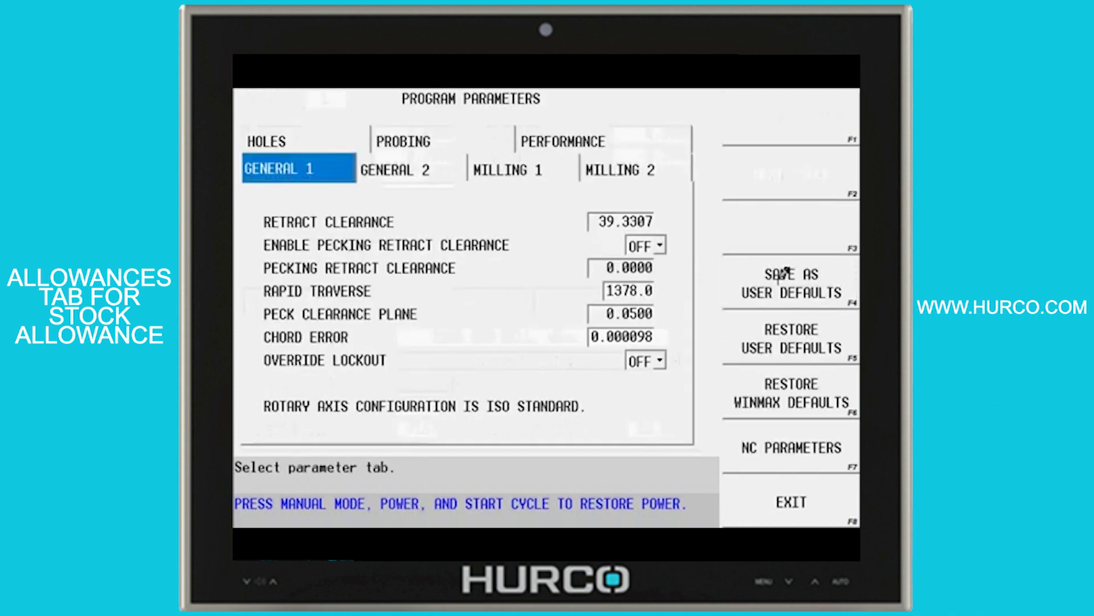
{"action": "left_click", "coordinate": [536, 166]}
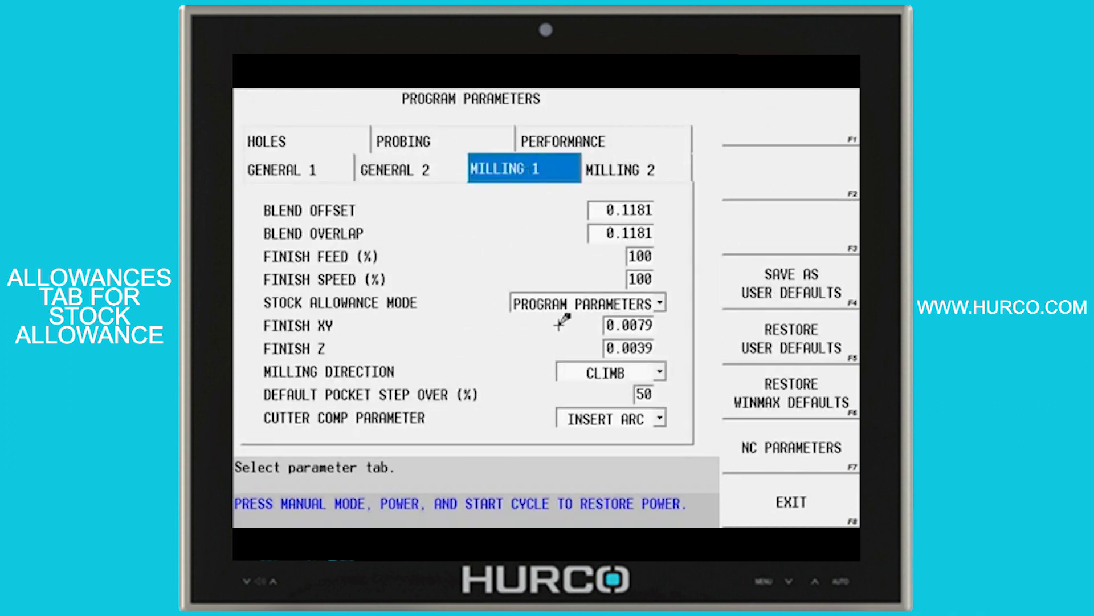
{"action": "left_click_drag", "start_coordinate": [600, 325], "coordinate": [671, 323]}
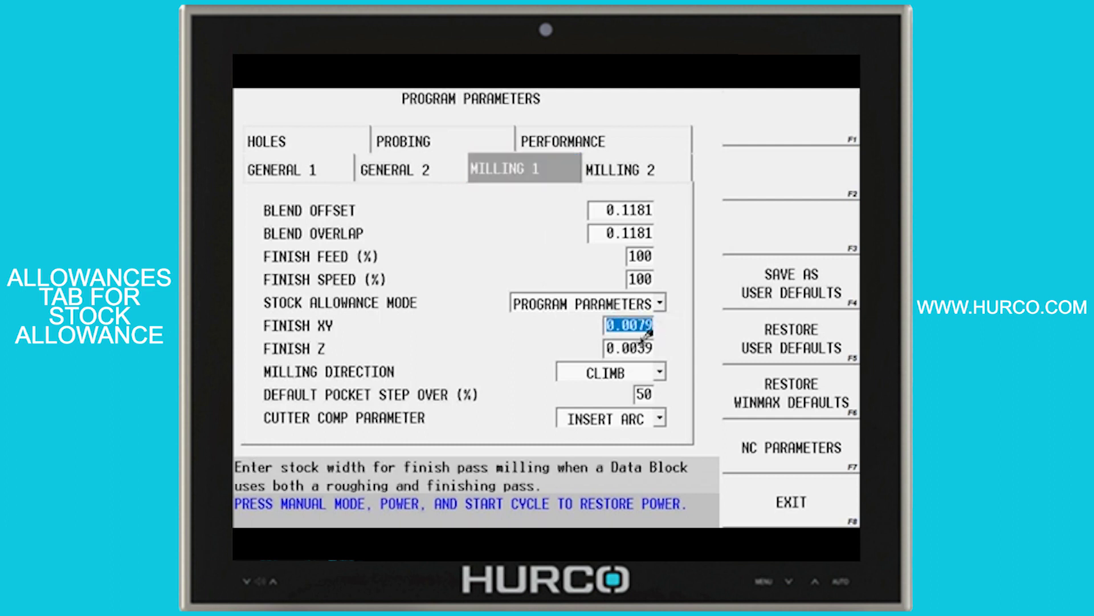
{"action": "left_click_drag", "start_coordinate": [608, 343], "coordinate": [663, 344]}
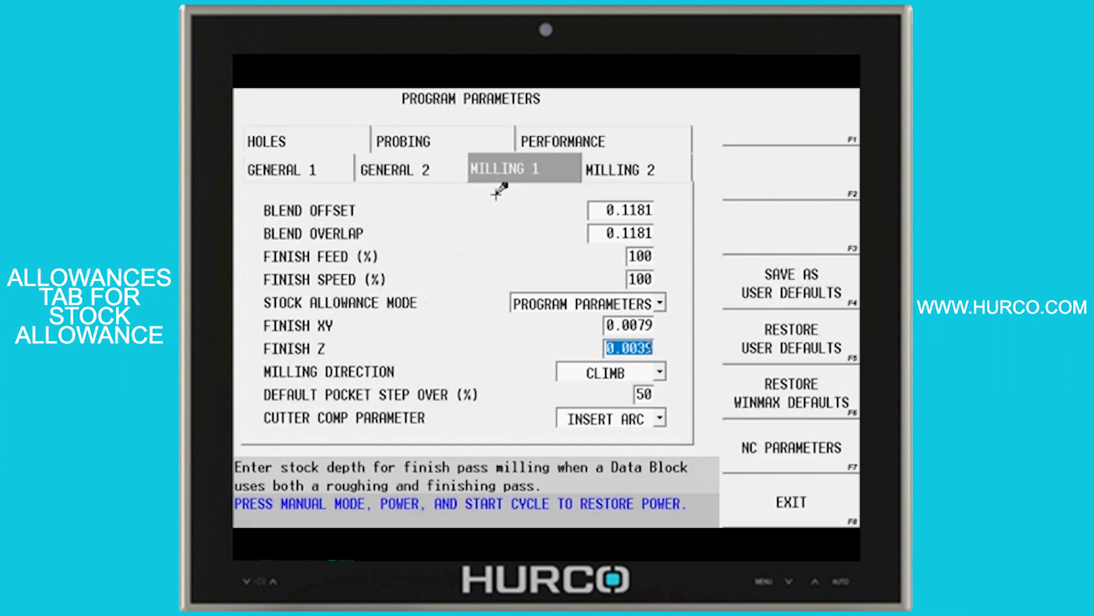
{"action": "left_click", "coordinate": [511, 161]}
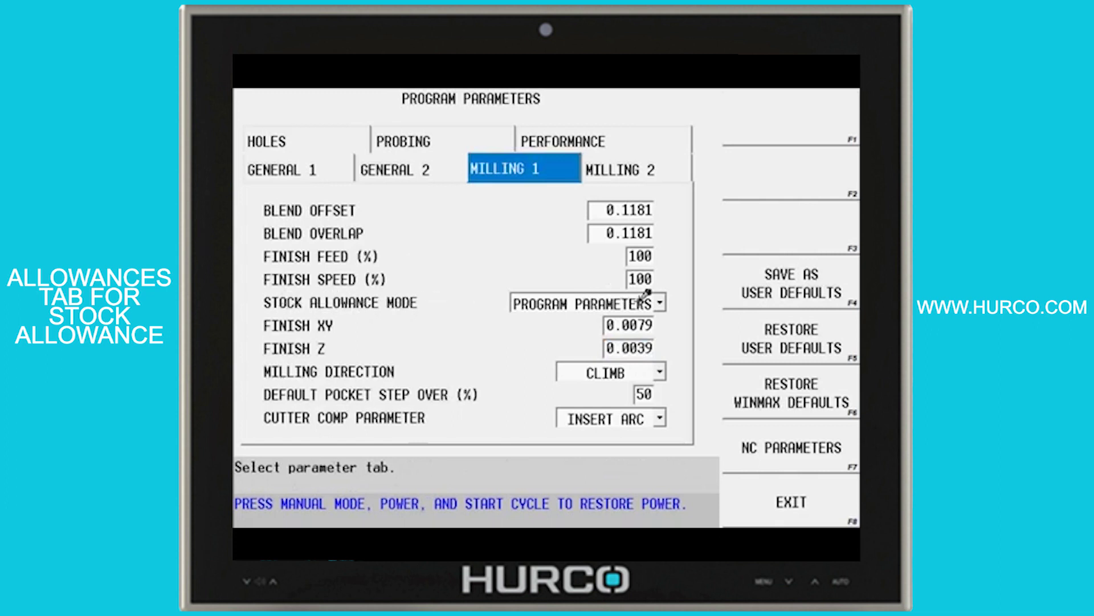
{"action": "left_click", "coordinate": [664, 302]}
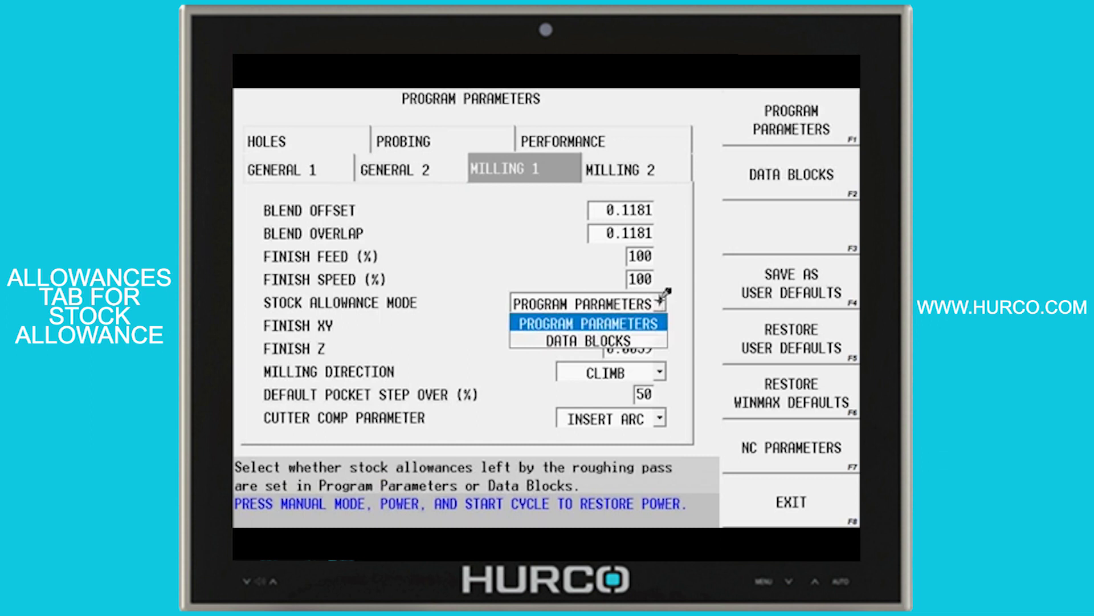
- Choose Data Blocks as stock allowance mode, leave Program Parameters, and reopen Mill Circle block 1
{"action": "left_click", "coordinate": [640, 336]}
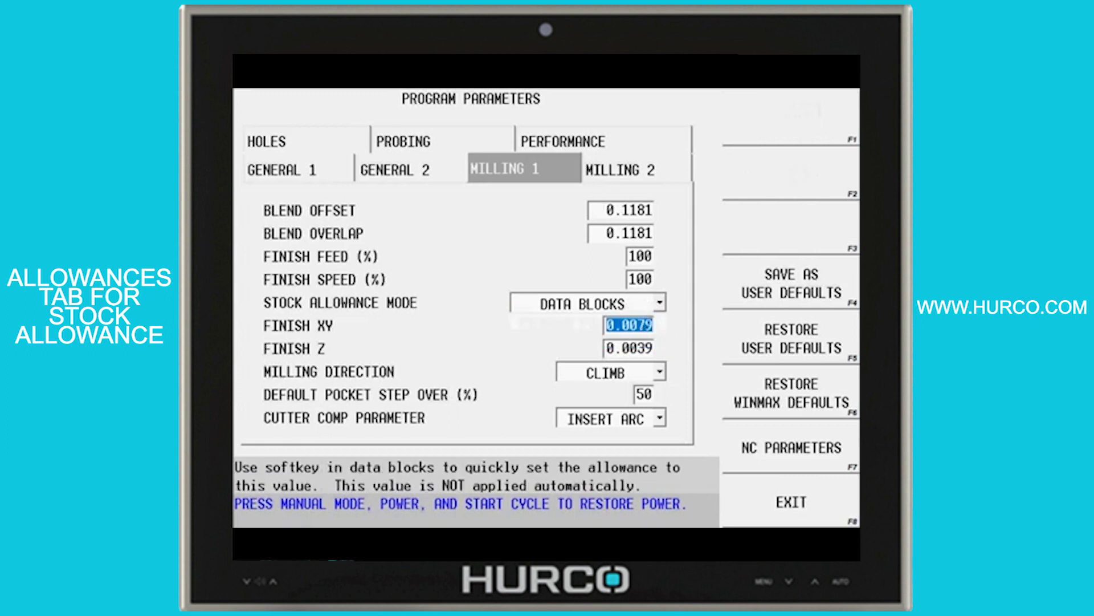
{"action": "key", "text": "F8"}
{"action": "double_click", "coordinate": [346, 147]}
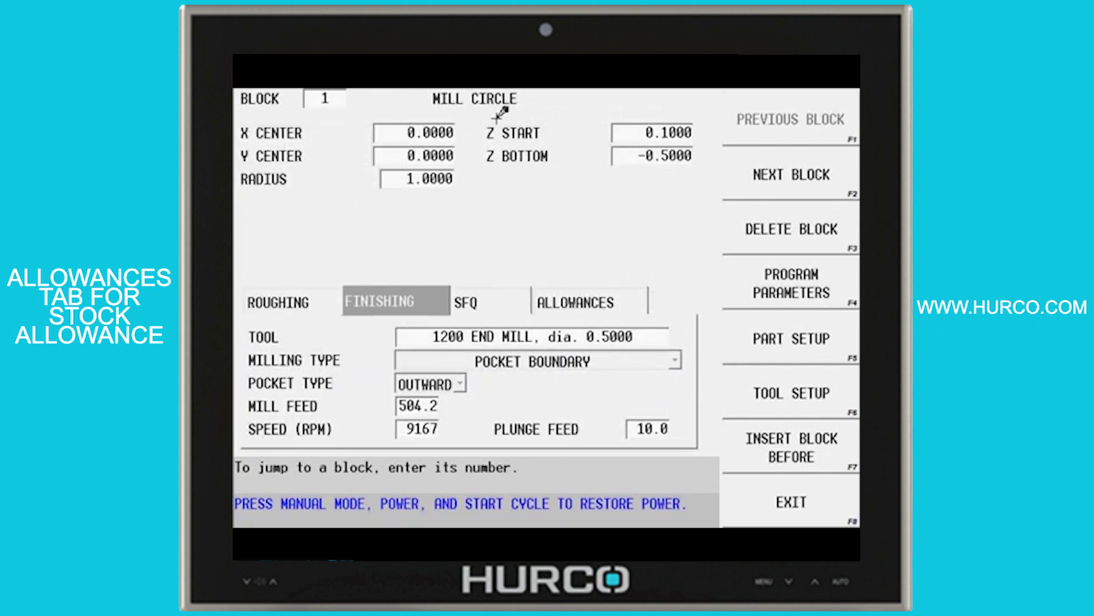
- On block 1's Allowances tab, enter Finish XY .01 and Finish Z .005, then exit to Program Review
{"action": "left_click", "coordinate": [563, 292]}
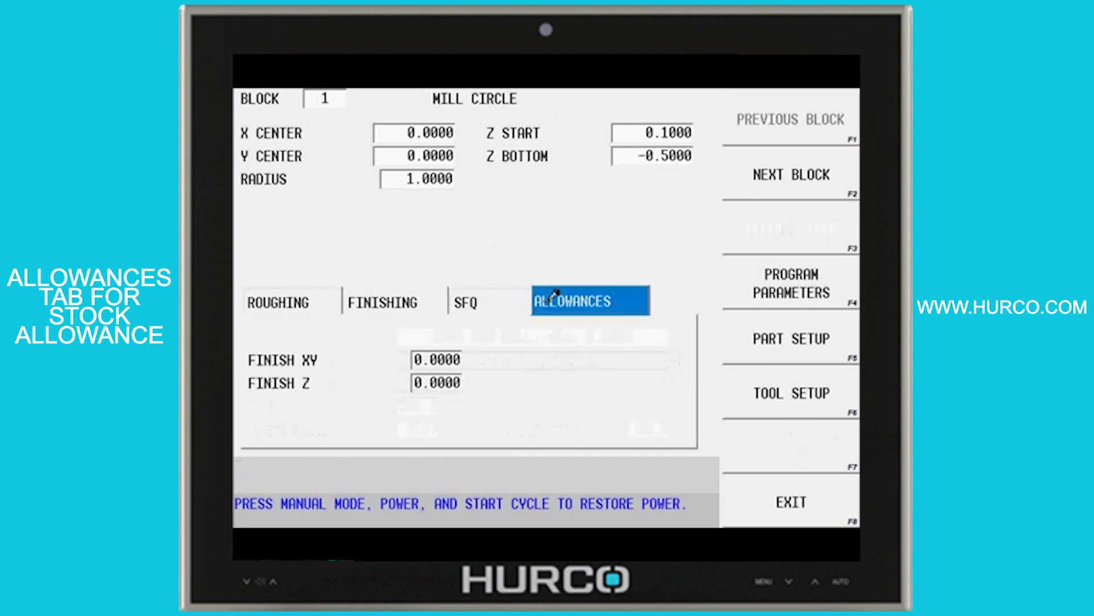
{"action": "left_click", "coordinate": [424, 358]}
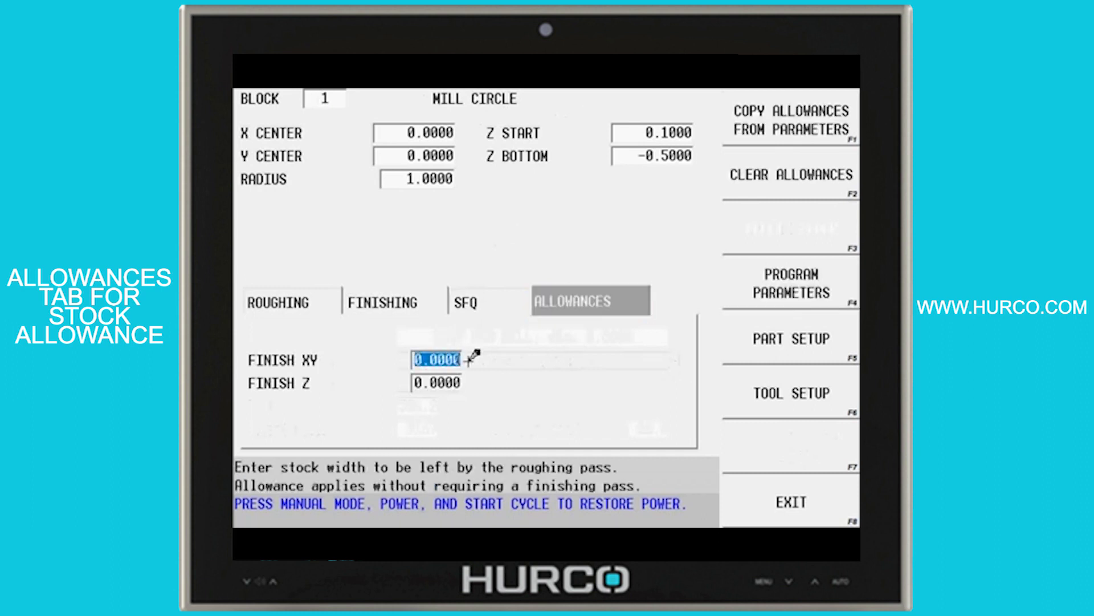
{"action": "type", "text": ".01"}
{"action": "key", "text": "Return"}
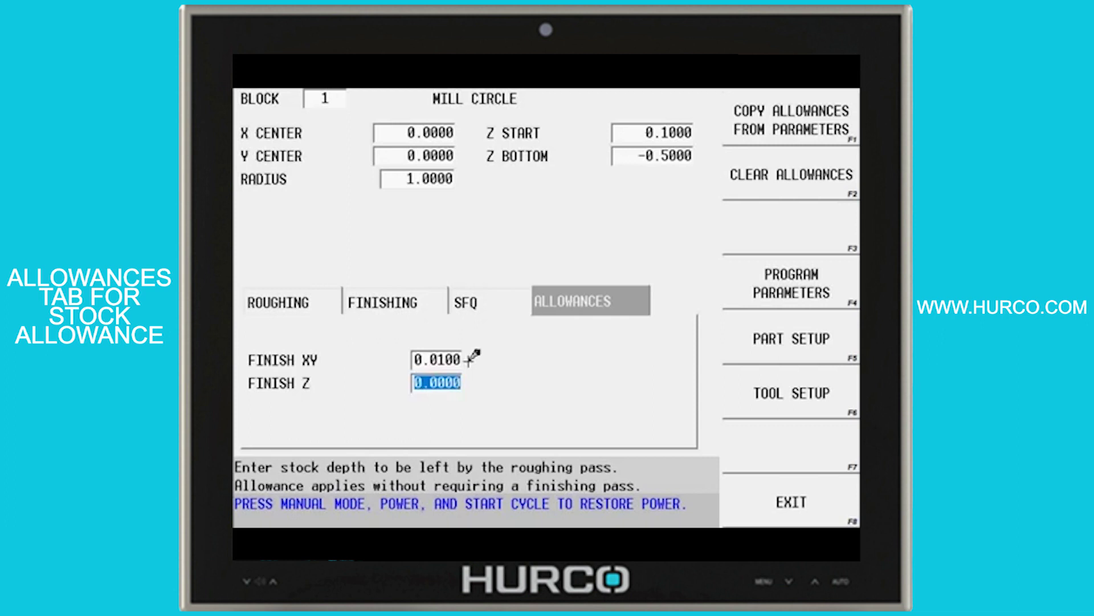
{"action": "type", "text": ".005"}
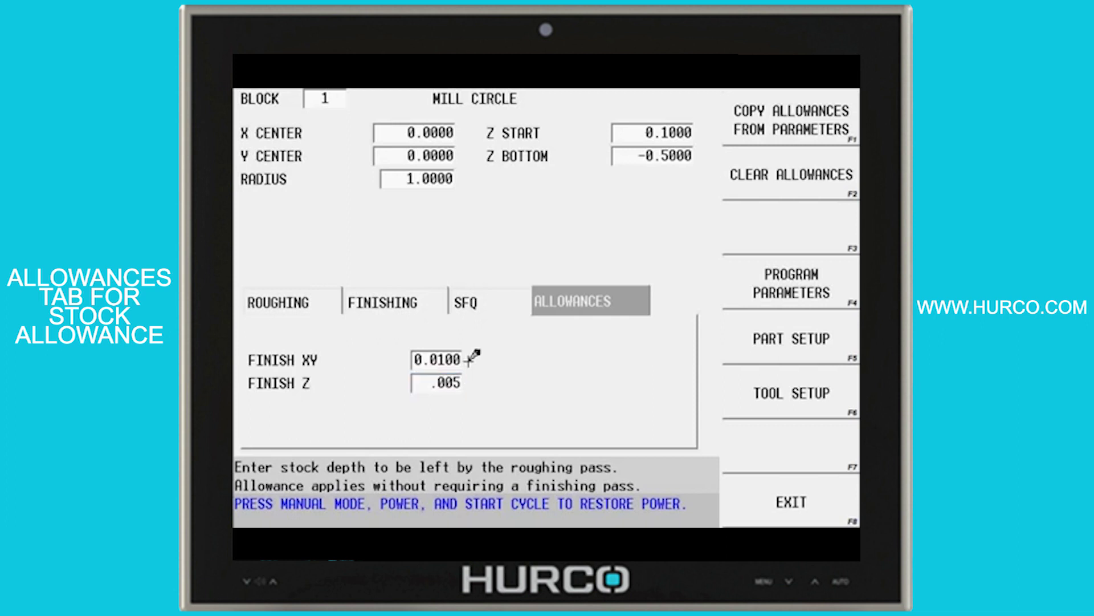
{"action": "key", "text": "Return"}
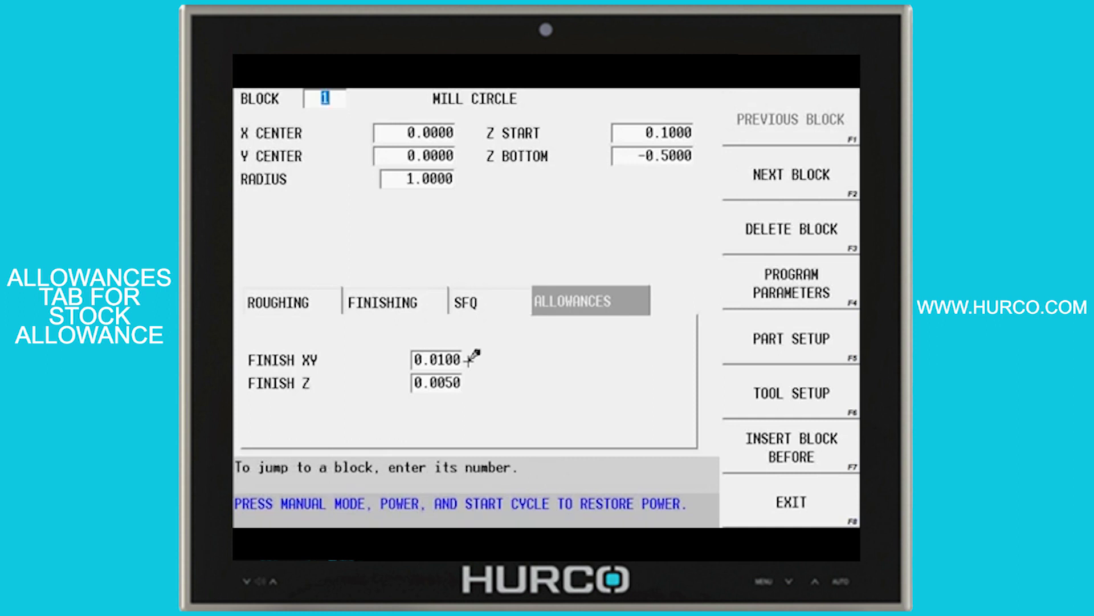
{"action": "key", "text": "F8"}
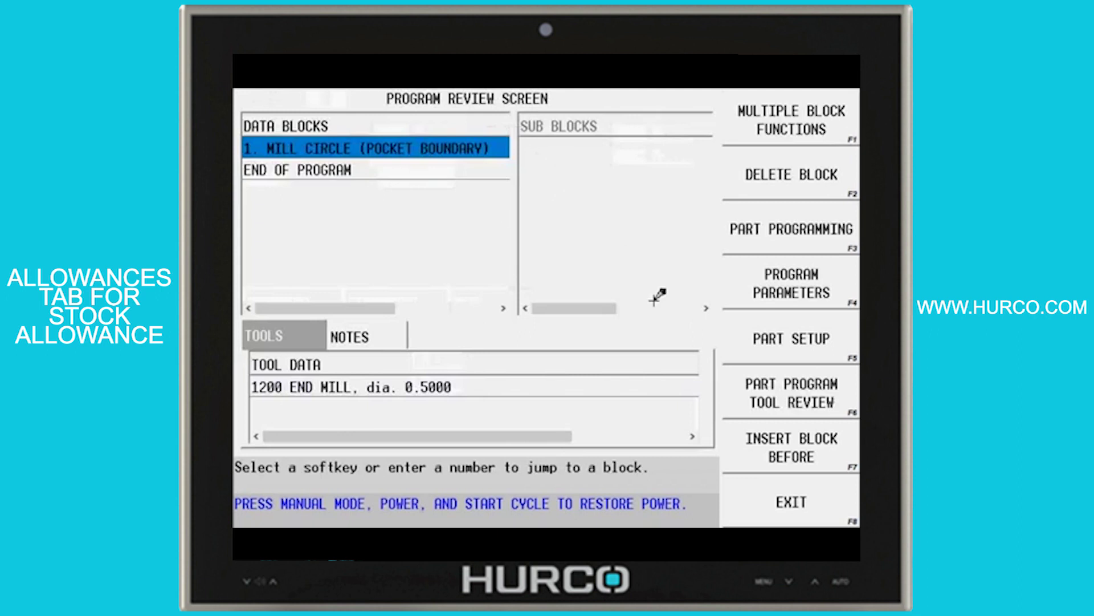
- Insert a new Mill Circle block before the End of Program entry
{"action": "left_click", "coordinate": [439, 169]}
{"action": "left_click", "coordinate": [810, 432]}
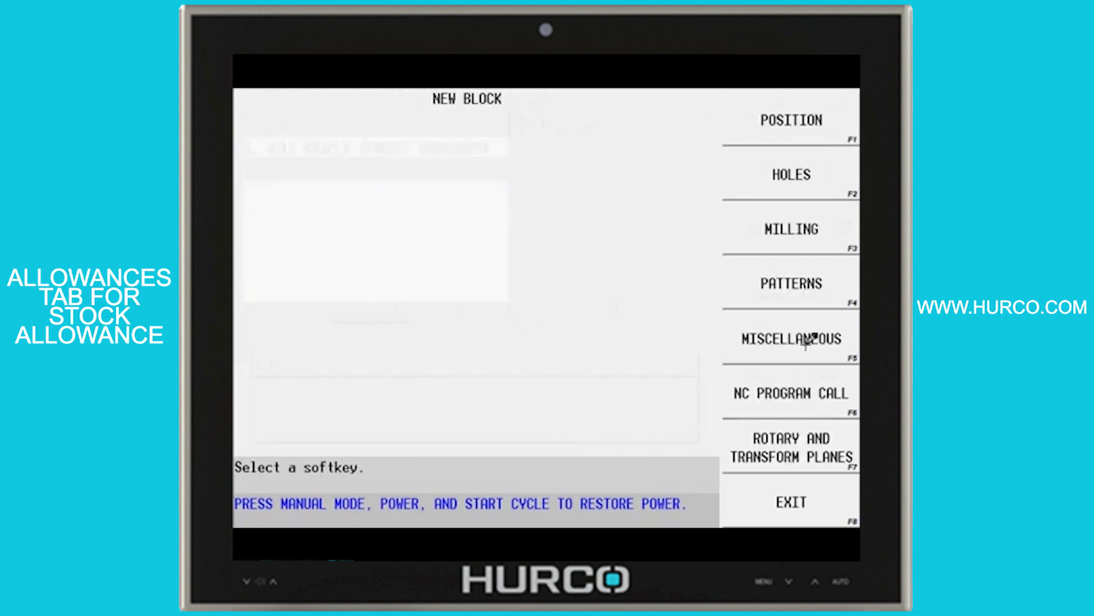
{"action": "left_click", "coordinate": [790, 229]}
{"action": "left_click", "coordinate": [791, 171]}
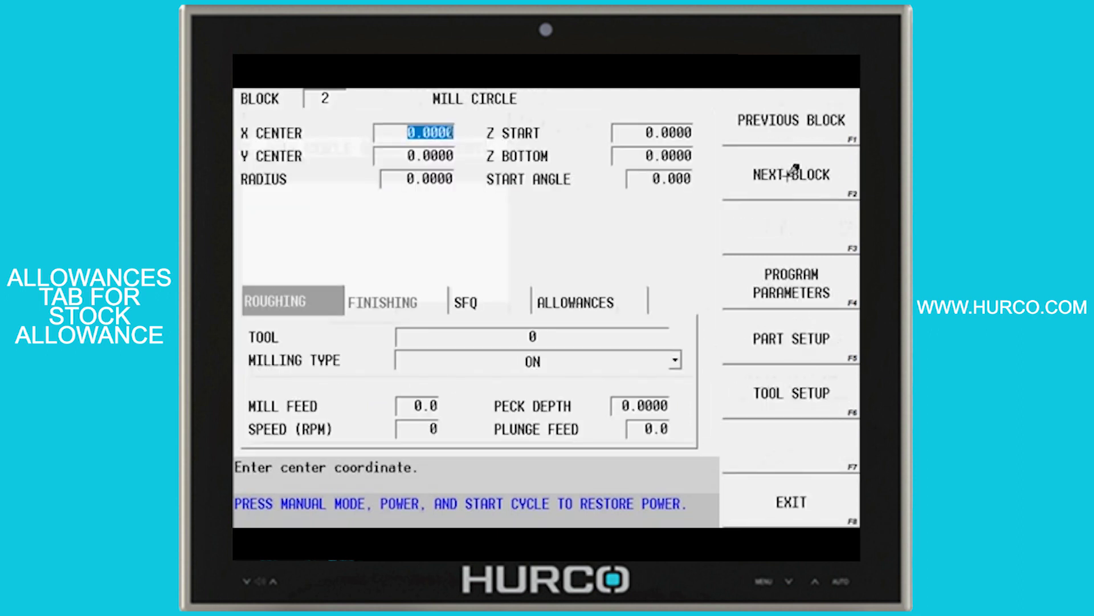
- Check the new block's allowances, then reopen Mill Circle block 1 from Program Review
{"action": "left_click", "coordinate": [616, 289]}
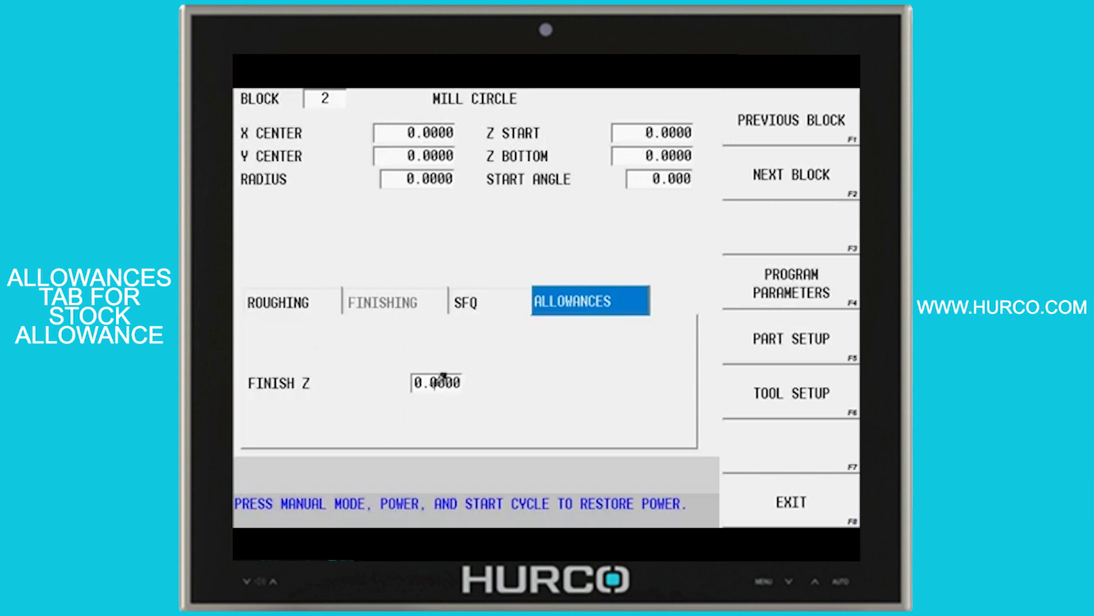
{"action": "key", "text": "F8"}
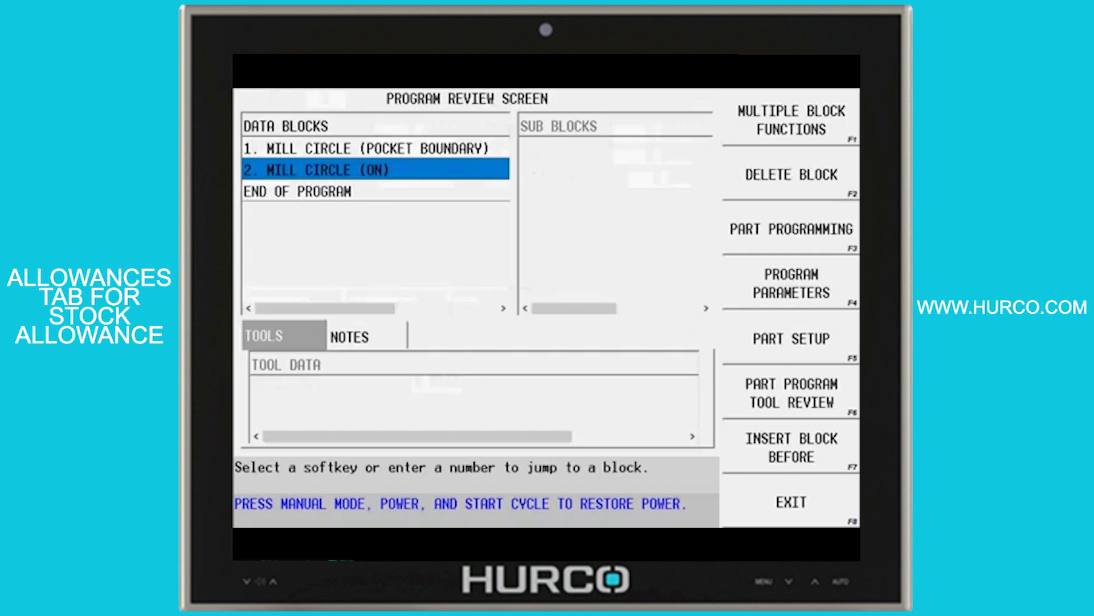
{"action": "double_click", "coordinate": [373, 148]}
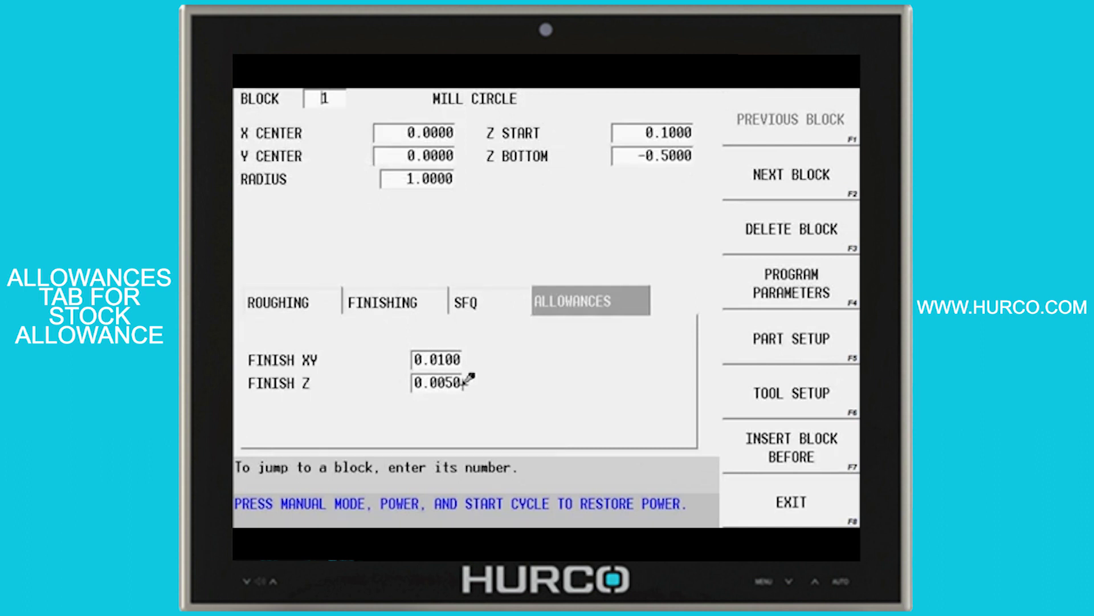
- Set block 1's finishing tool to 0 and recheck its 0.0100 XY and 0.0050 Z allowances
{"action": "left_click", "coordinate": [421, 294]}
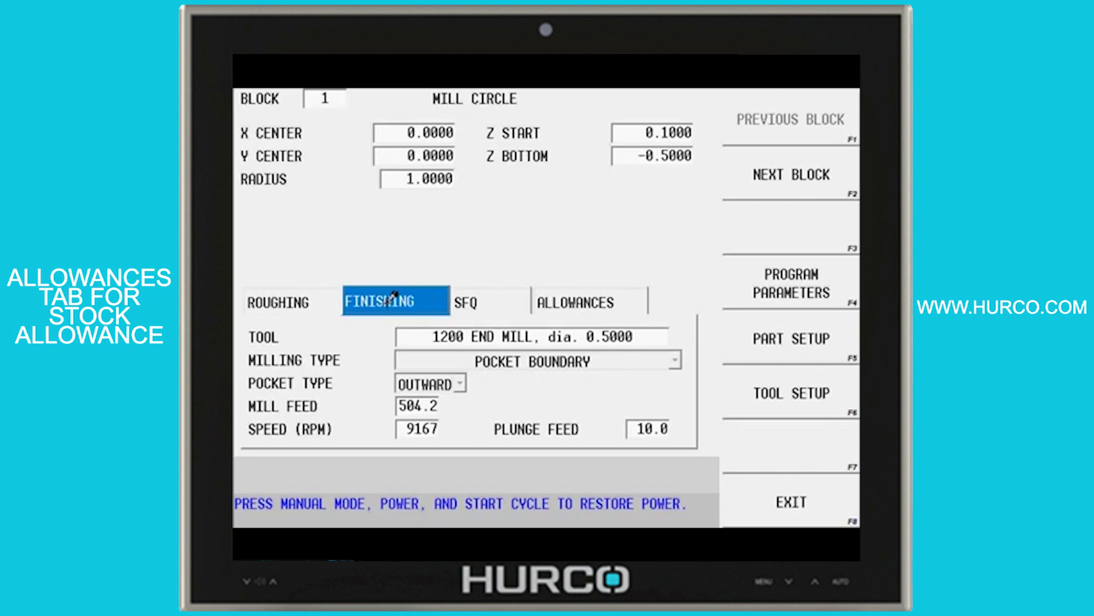
{"action": "left_click_drag", "start_coordinate": [432, 337], "coordinate": [594, 326]}
{"action": "type", "text": "0"}
{"action": "key", "text": "Return"}
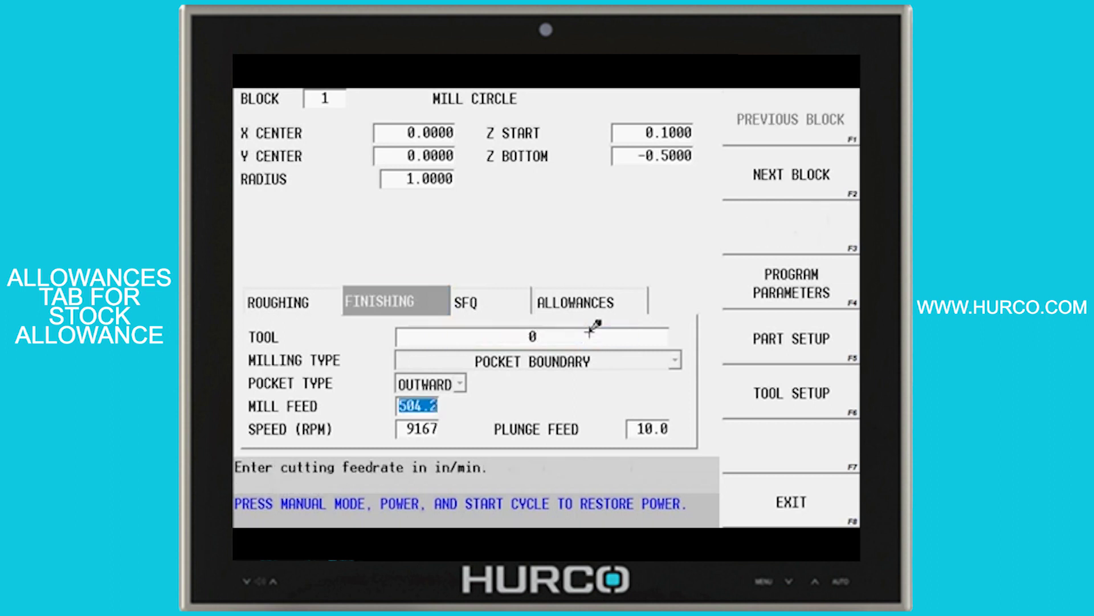
{"action": "left_click", "coordinate": [609, 297]}
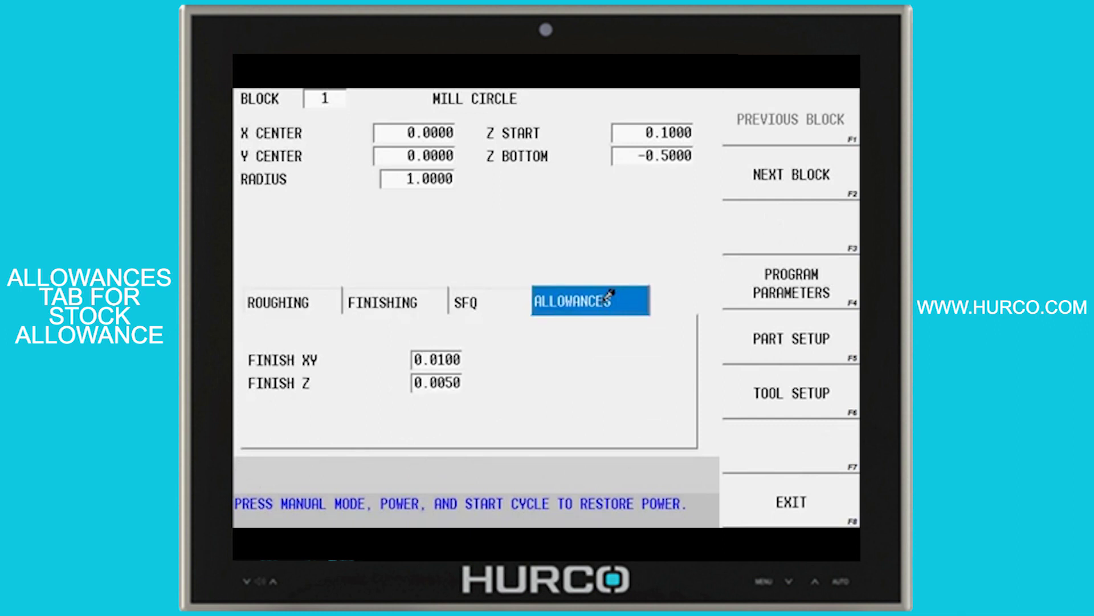
{"action": "left_click", "coordinate": [313, 292]}
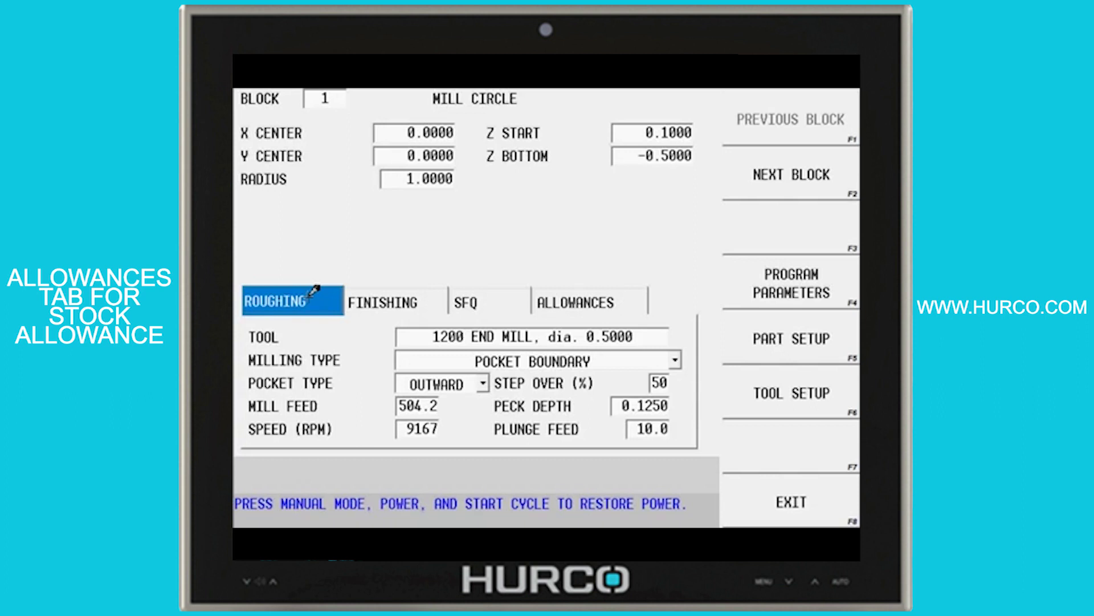
{"action": "left_click", "coordinate": [564, 297]}
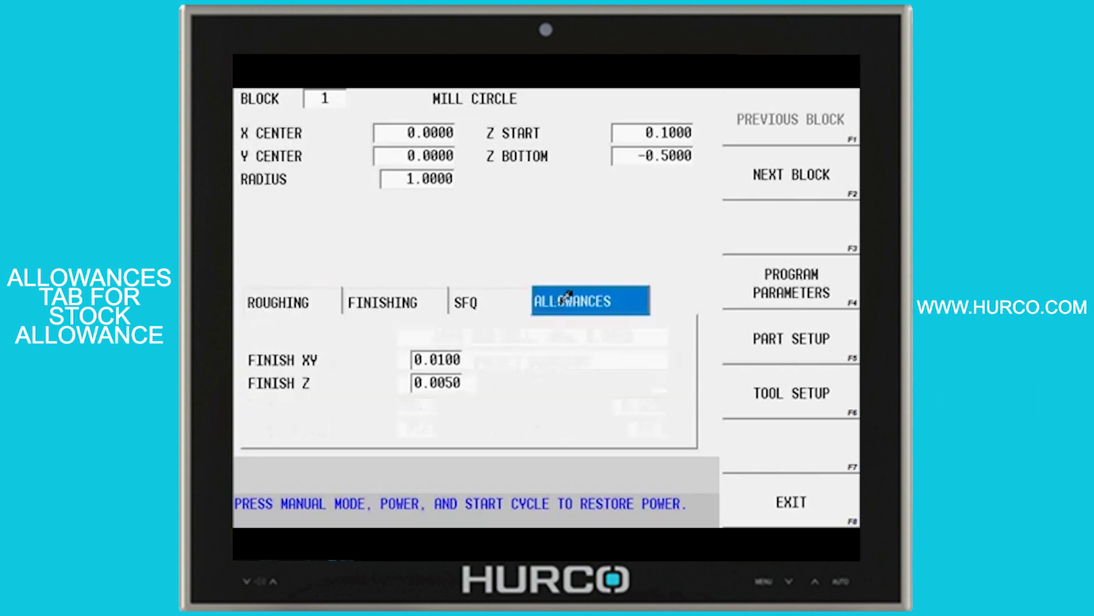